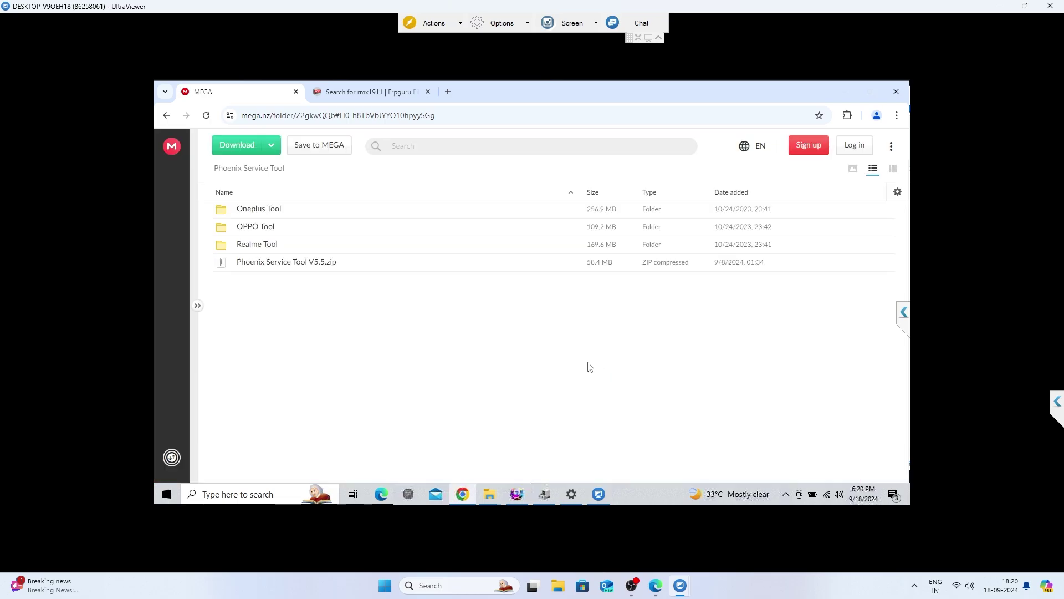
- Download OplusFlashTool_v5.9.11.0_for_Sales.zip from the Realme Tool folder on MEGA and show the downloaded file in its folder
double_click(276, 246)
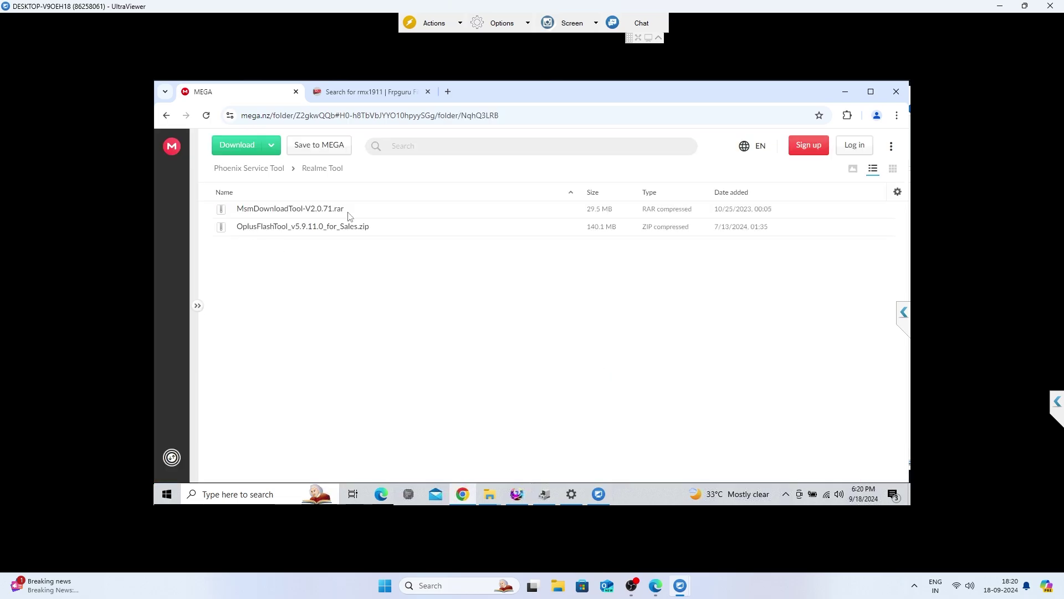
double_click(318, 227)
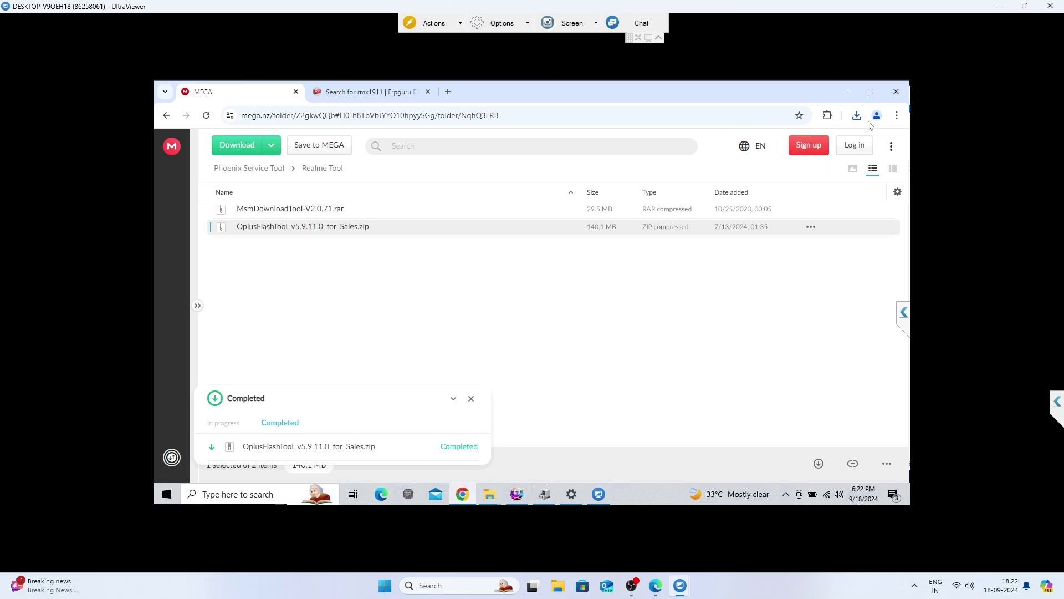
left_click(857, 118)
left_click(827, 165)
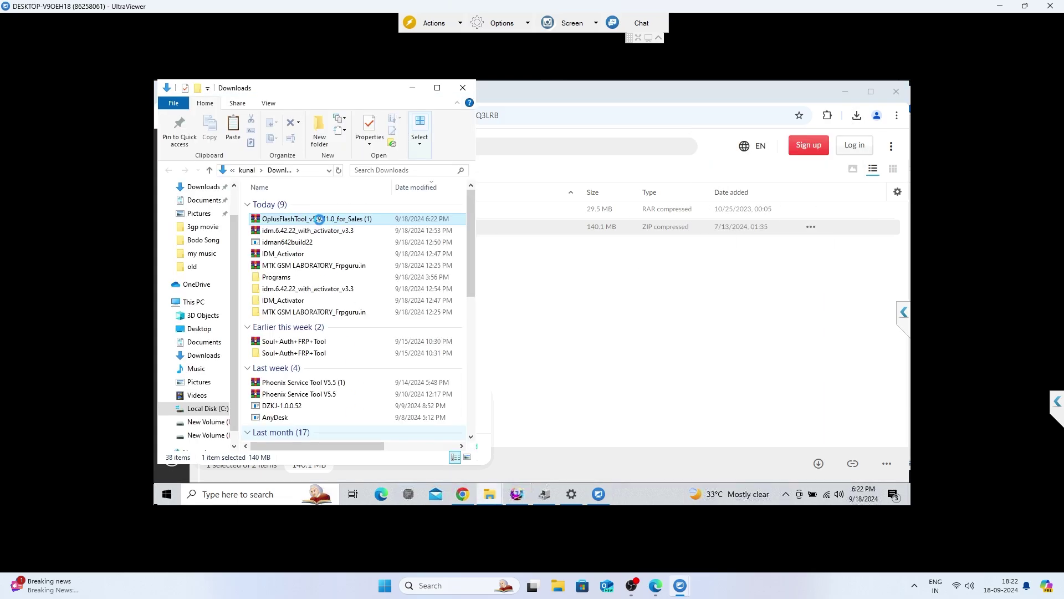
- Extract the OplusFlashTool_v5.9.11.0_for_Sales (1) archive into a folder of the same name and minimize the browser
right_click(318, 220)
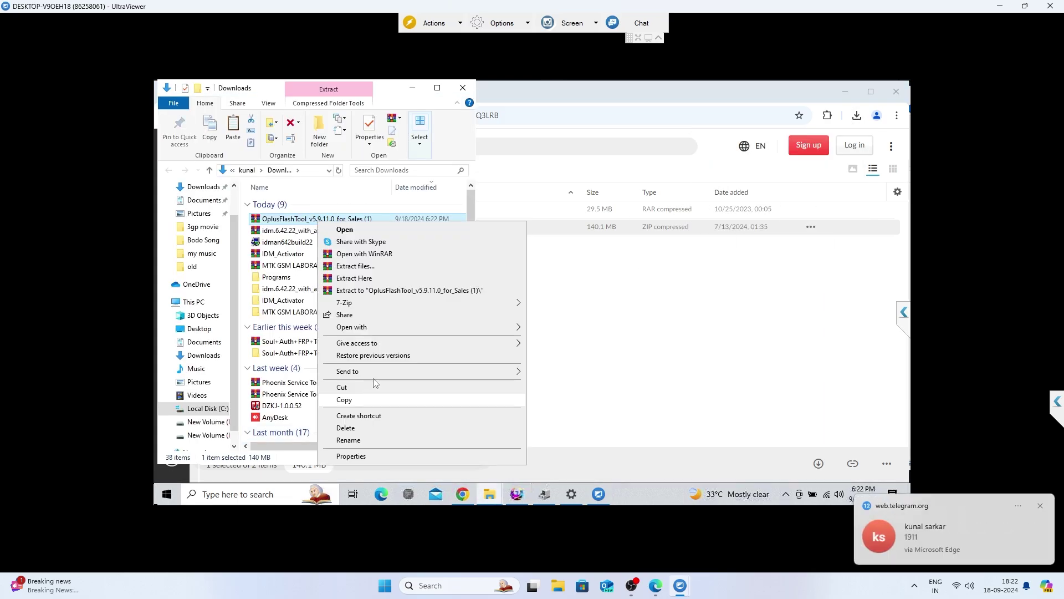
left_click(381, 291)
left_click(844, 91)
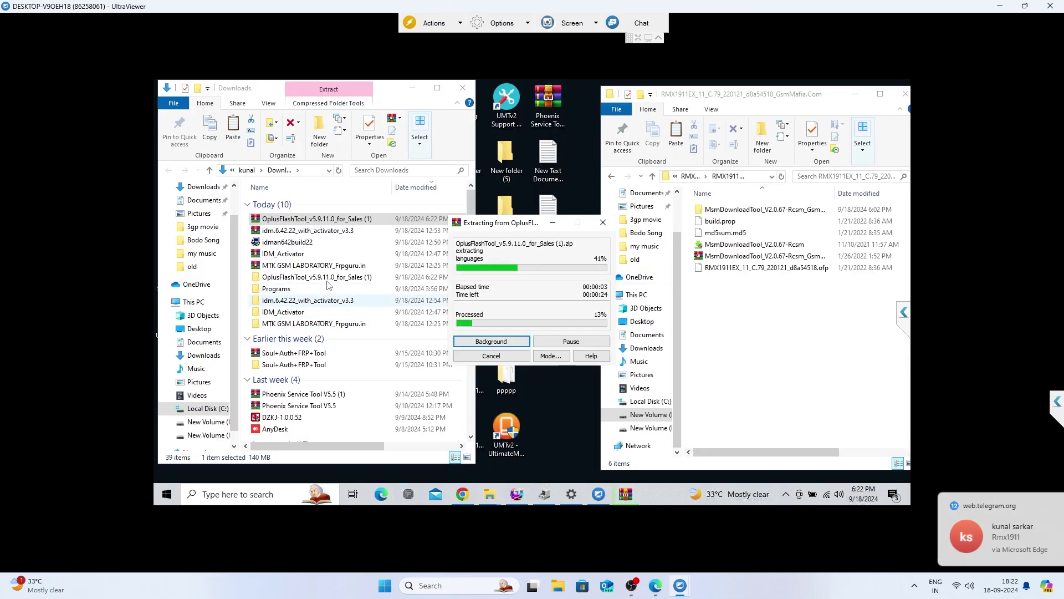
- Open the inner OplusFlashTool_v5.9.11.0_for_Sales folder and copy its path
double_click(330, 282)
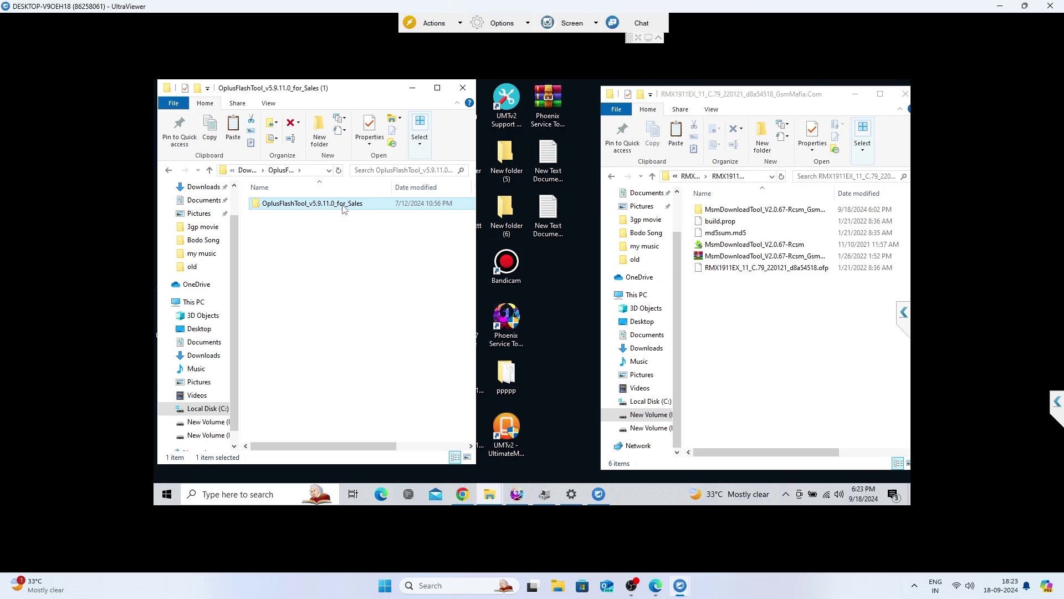
double_click(433, 203)
left_click(312, 172)
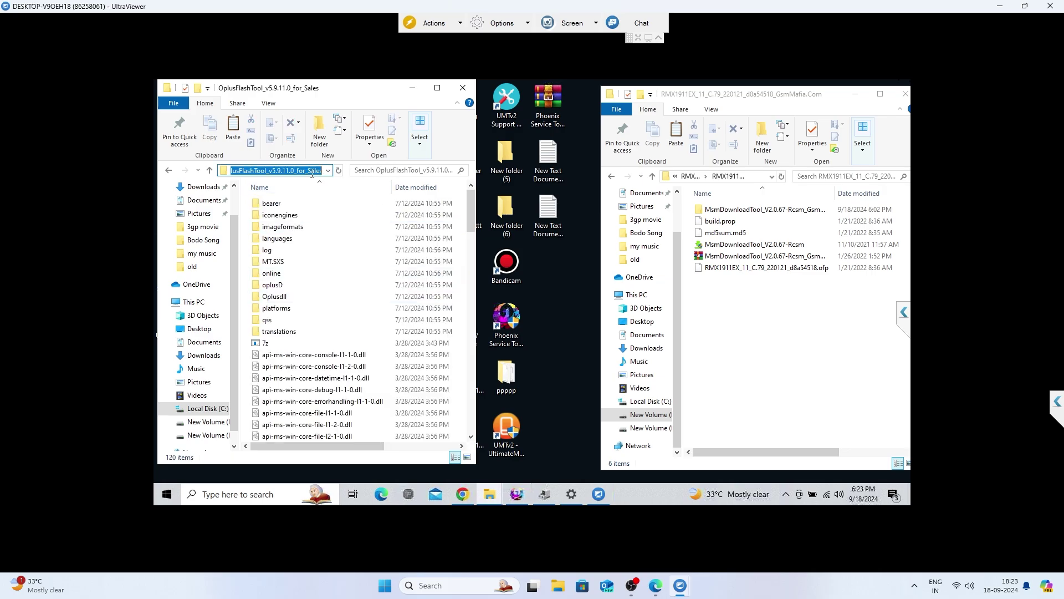
- Switch to Phoenix Service Tool and launch Oplus Flash Tool v5.9.11 using DownloadTool from the copied OplusFlashTool folder path
left_click(880, 94)
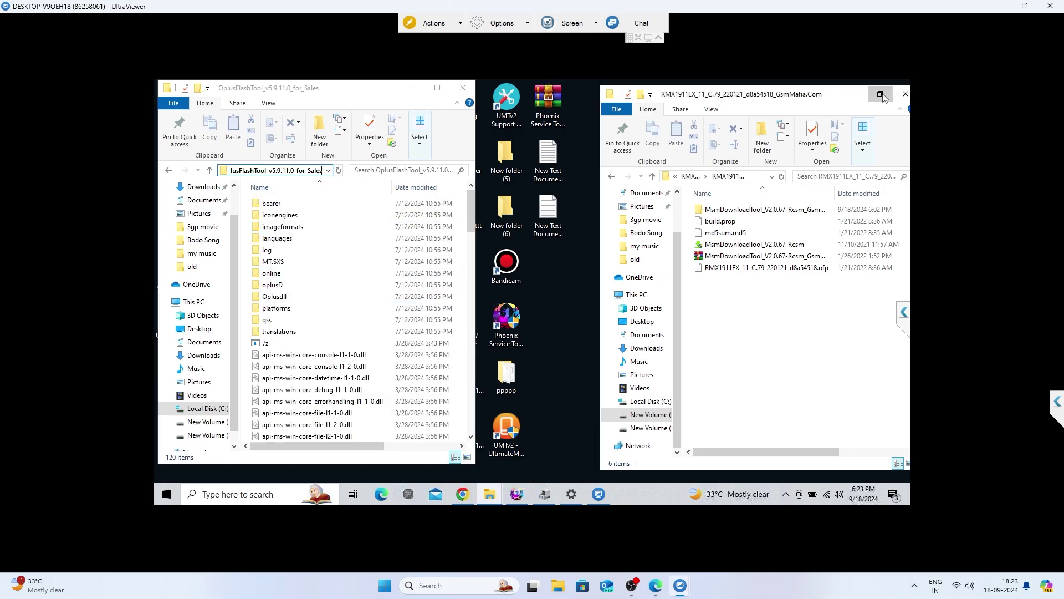
left_click(517, 494)
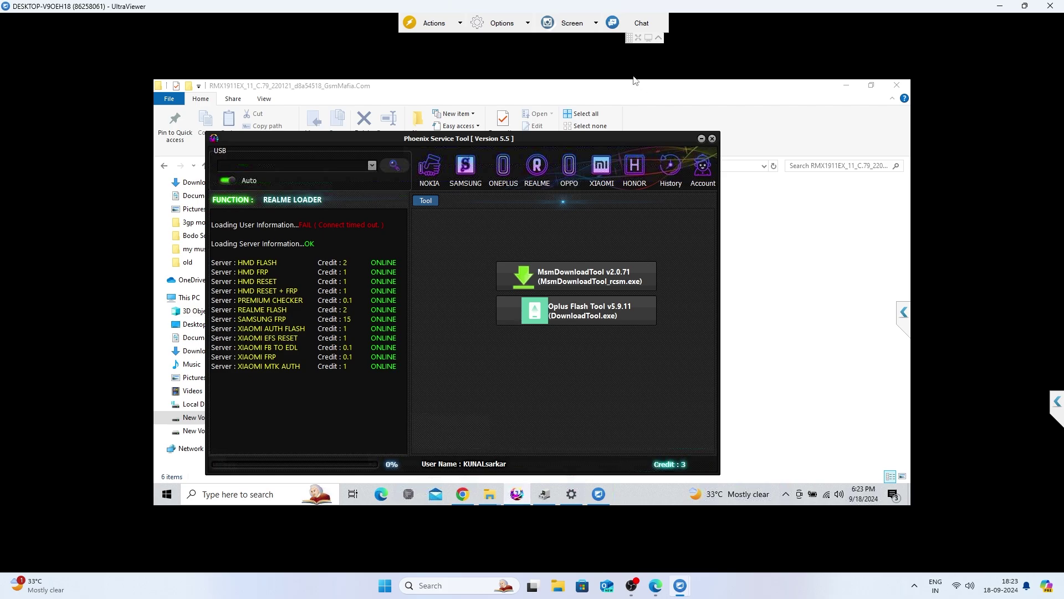
left_click(638, 39)
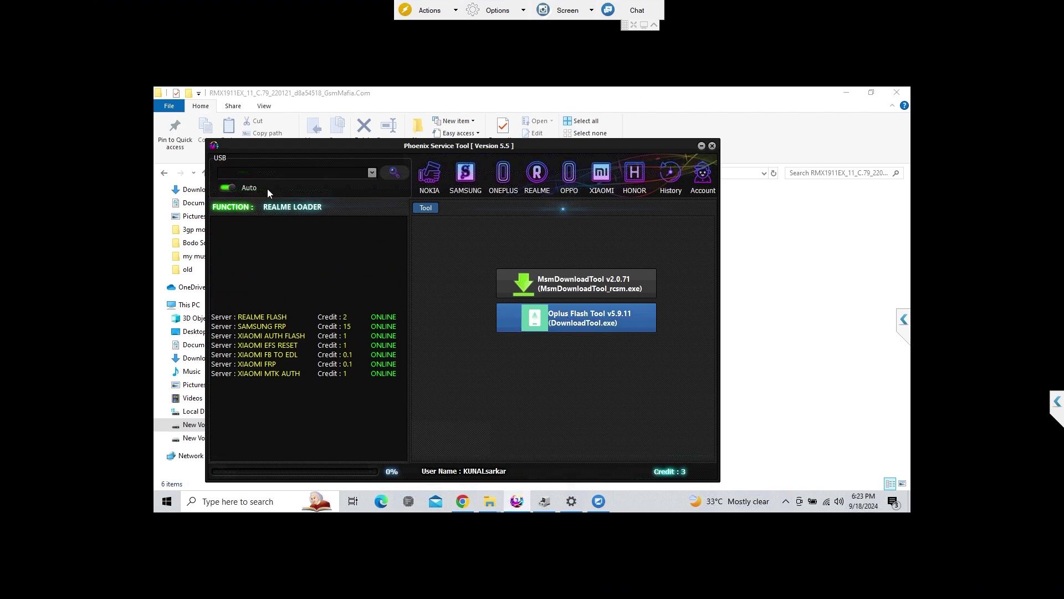
left_click(559, 327)
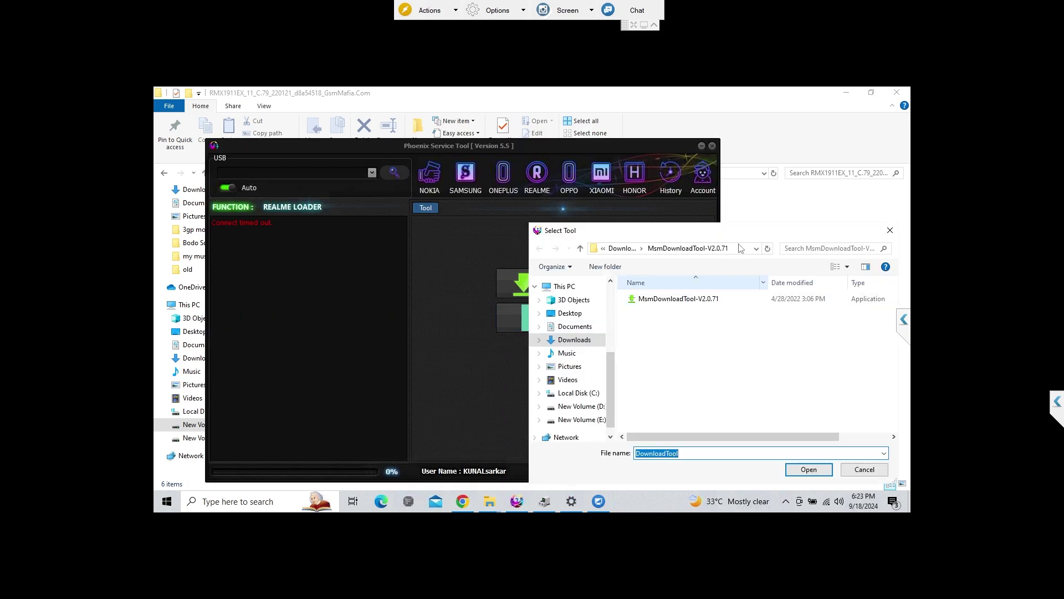
left_click(740, 248)
key("ctrl+v")
key("Return")
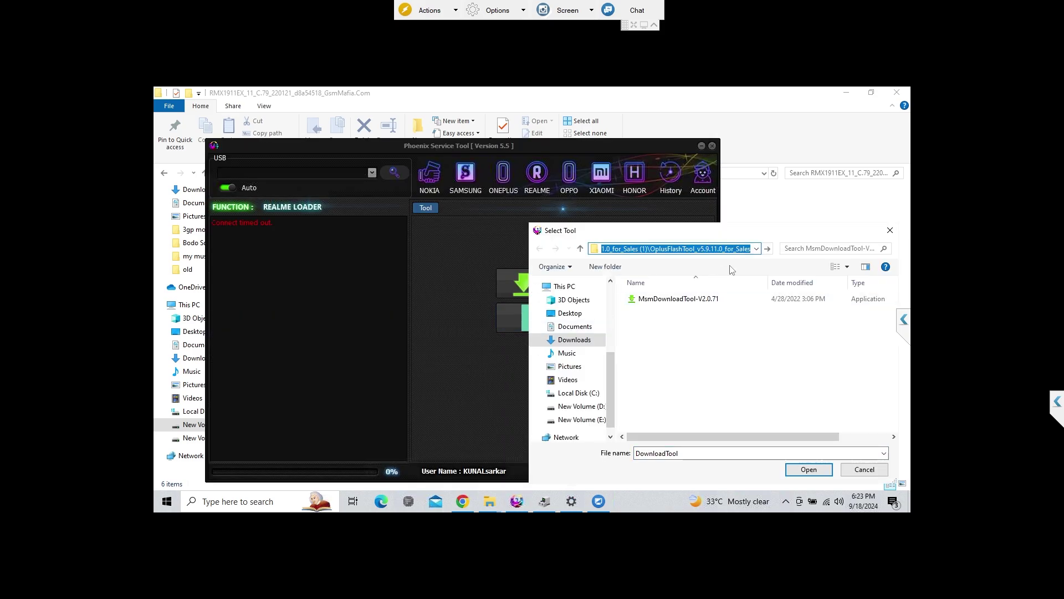
scroll(686, 410, "down", 10)
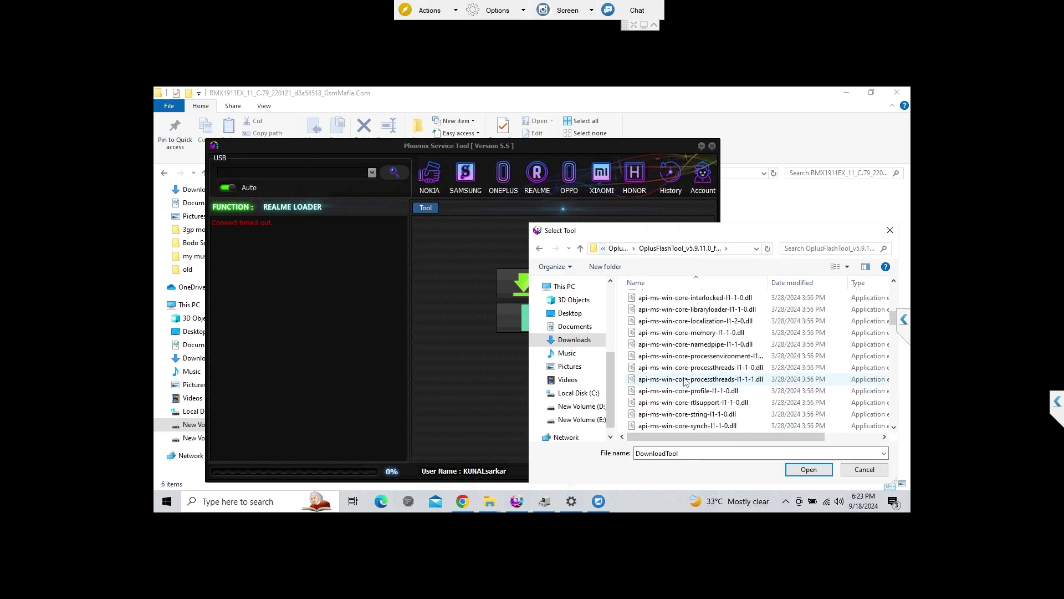
scroll(685, 383, "down", 2)
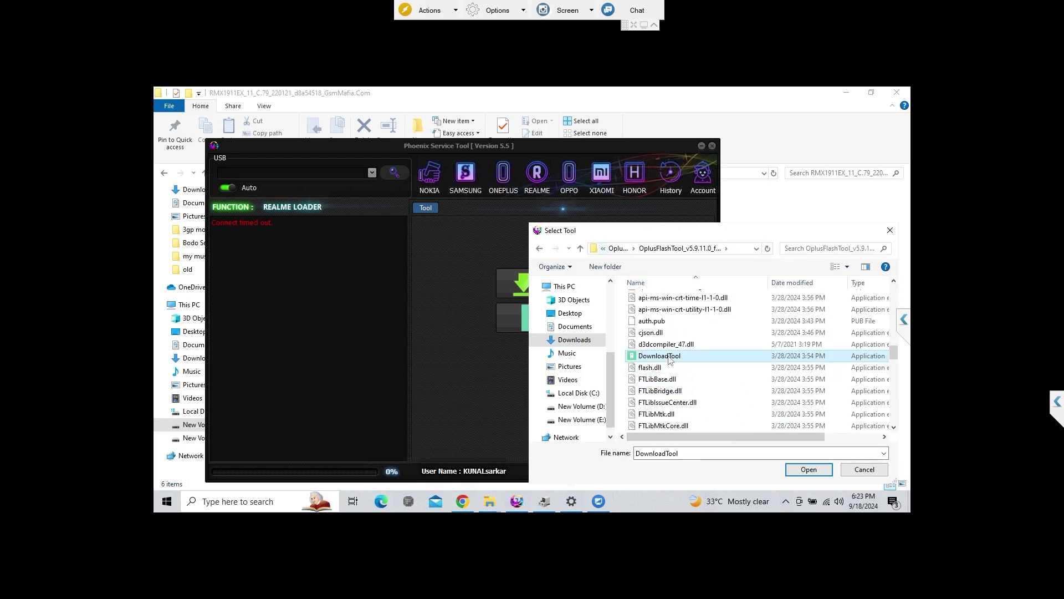
double_click(660, 356)
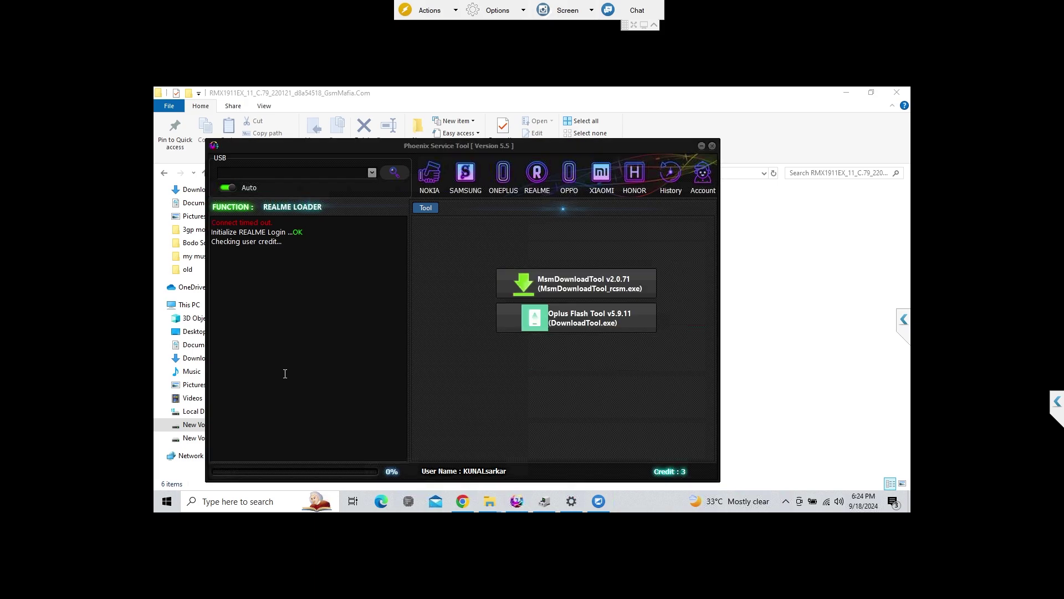
- Launch Oplus Flash Tool v5.9.11 again, accept the 2-credit charge and load the DownloadTool file
left_click(563, 313)
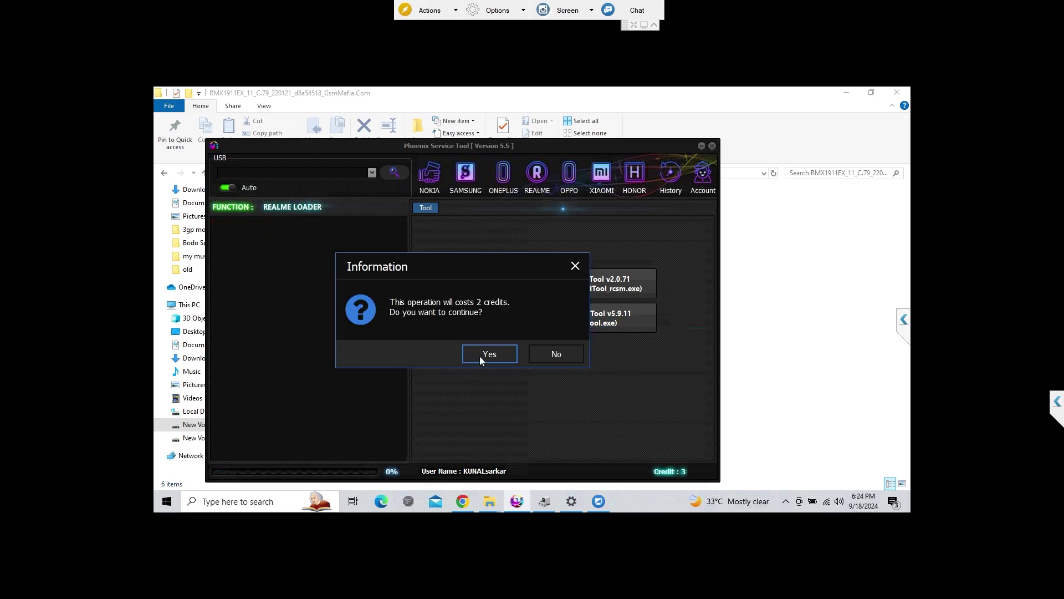
left_click(481, 356)
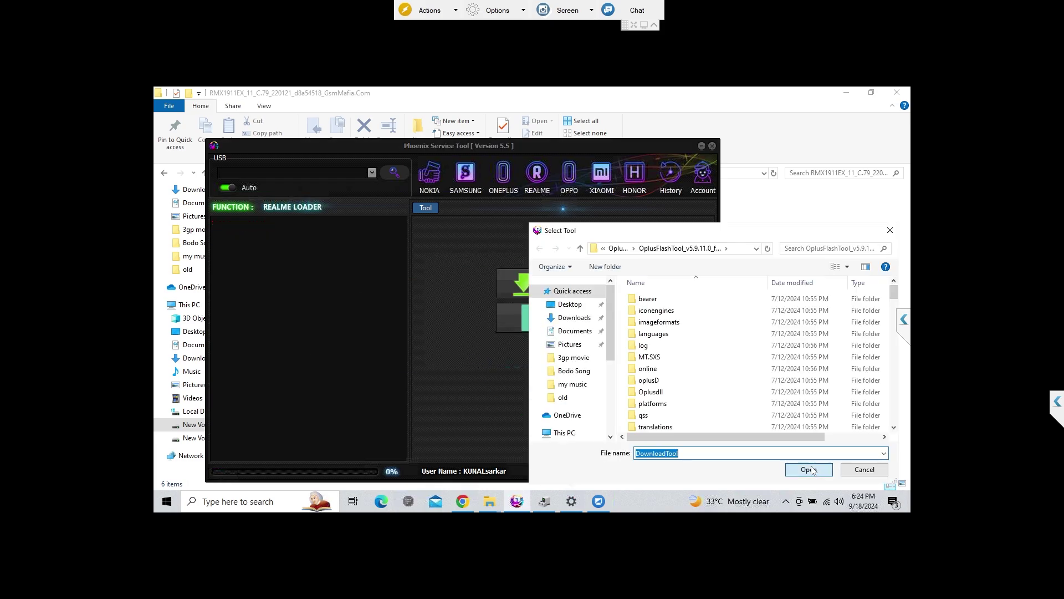
left_click(810, 468)
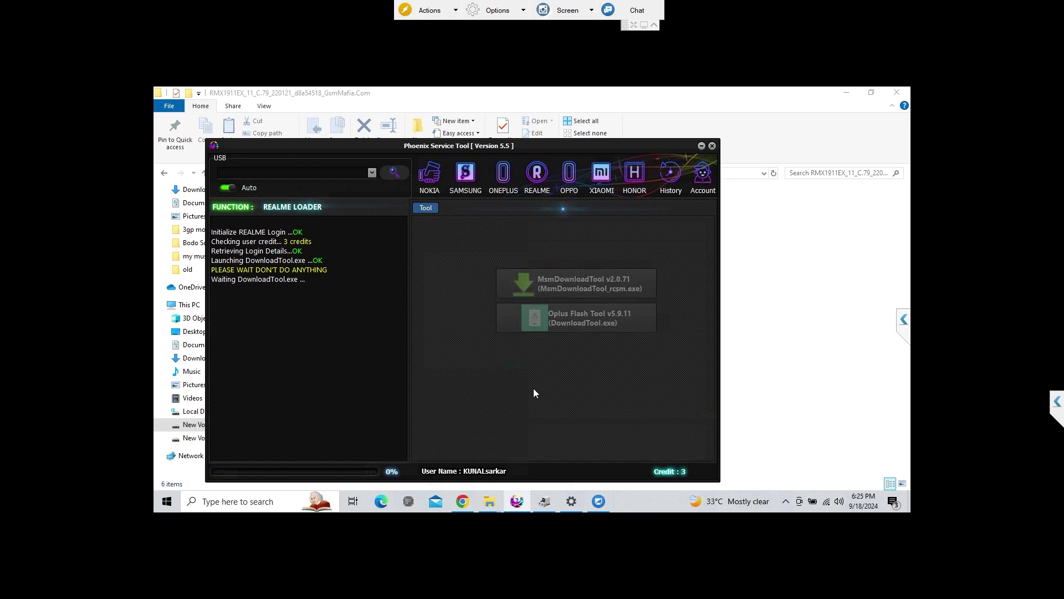
- Copy the path of the RMX1911EX_11_C.79_220121_d8a54518_GsmMafia.Com firmware folder and return to Phoenix Service Tool
left_click_drag(568, 151, 614, 197)
left_click(729, 174)
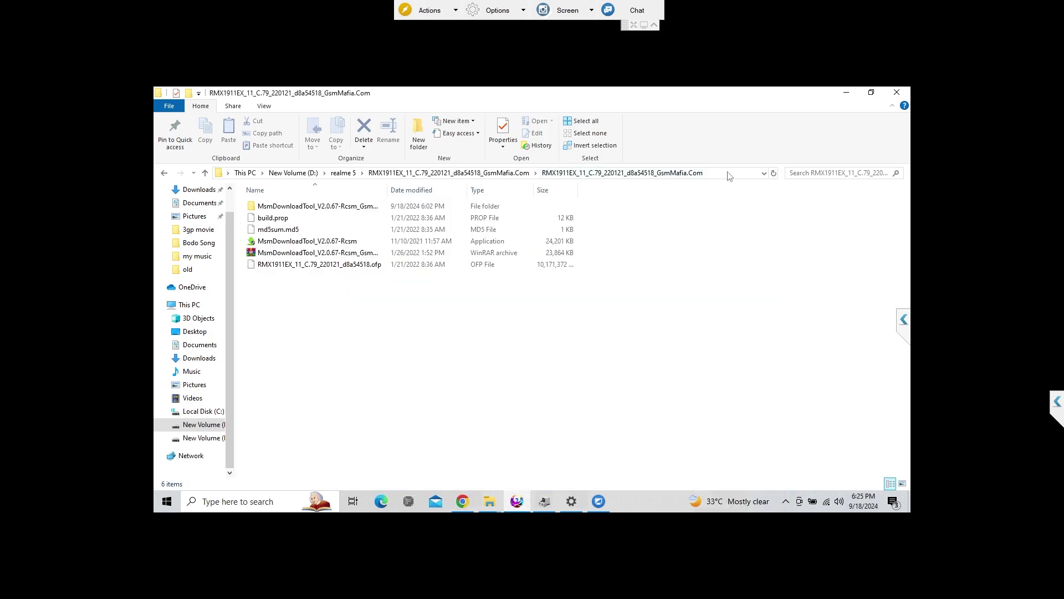
left_click(517, 501)
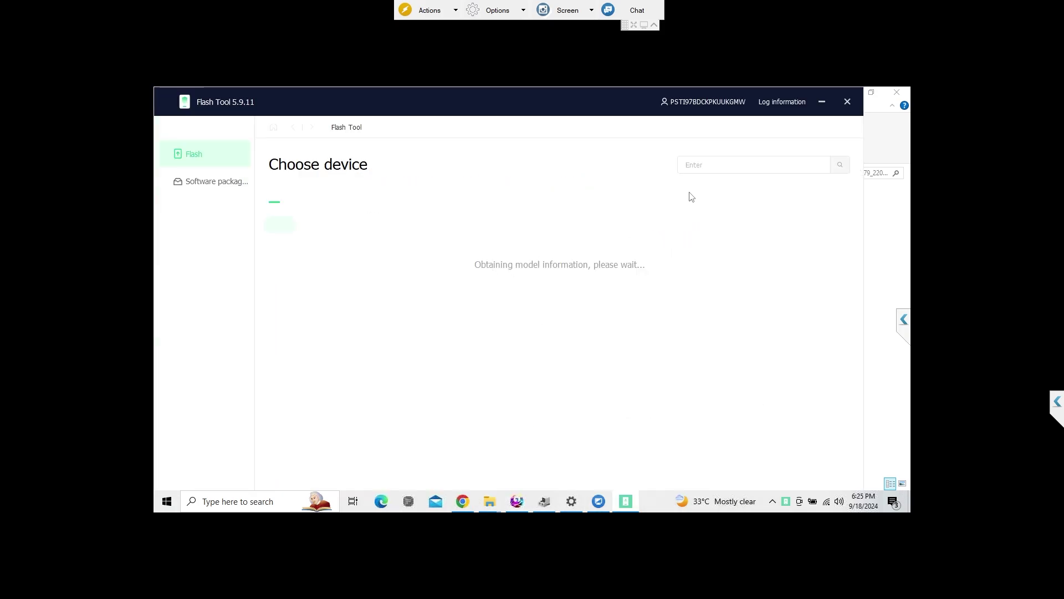
- Import the RMX1911EX_11_C.79_220121_d8a54518.ofp package from the copied firmware folder path into software package management
left_click(217, 184)
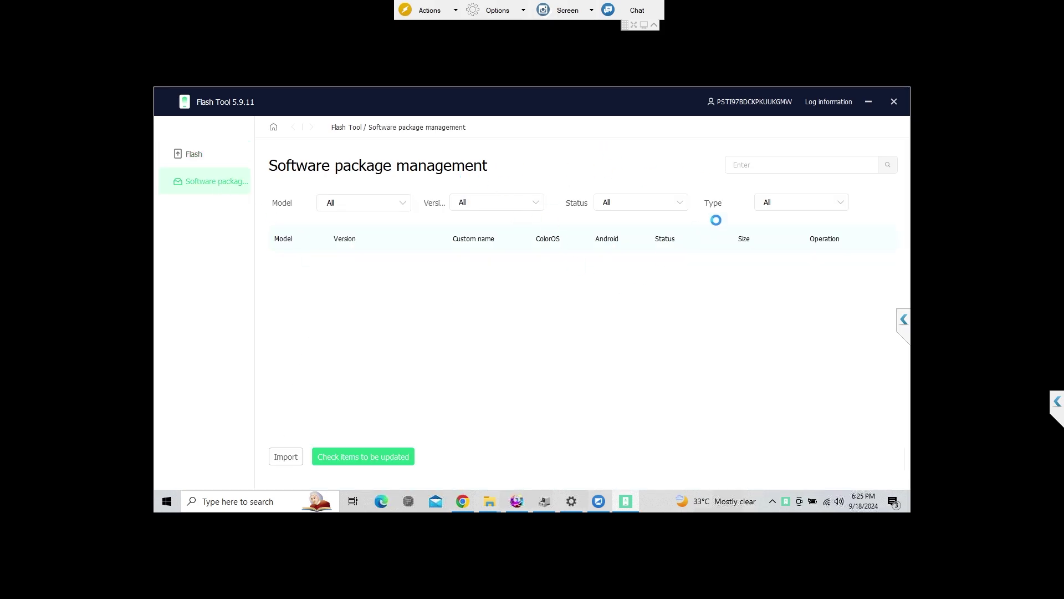
left_click(375, 113)
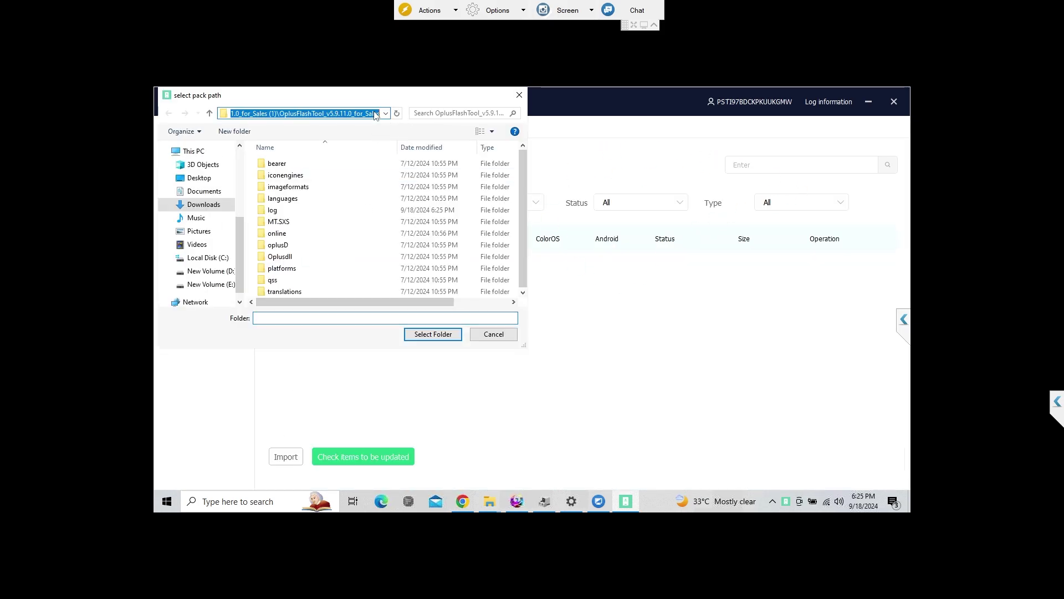
key("ctrl+v")
key("Return")
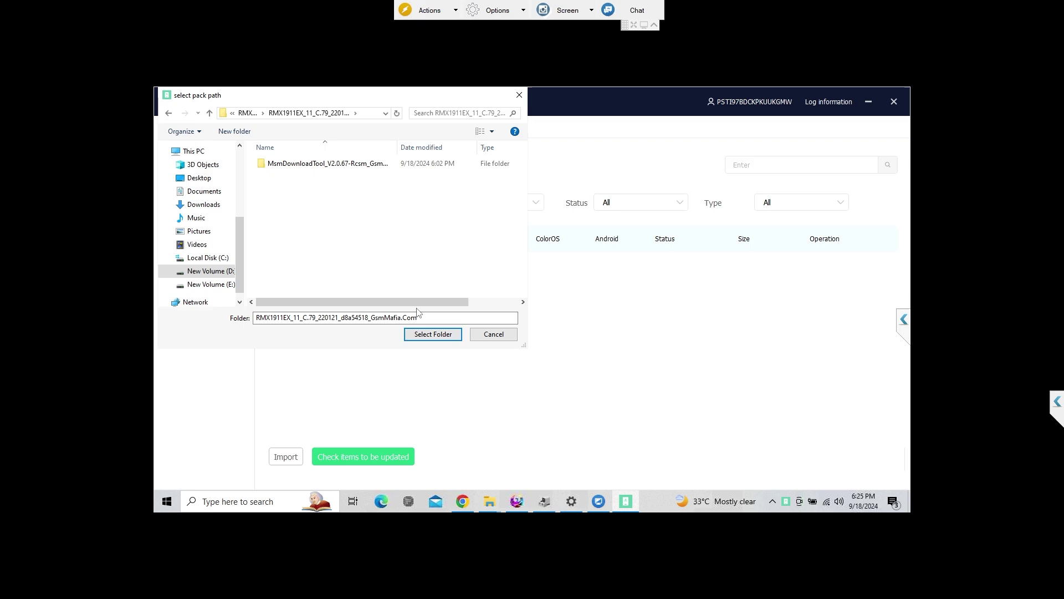
left_click(431, 334)
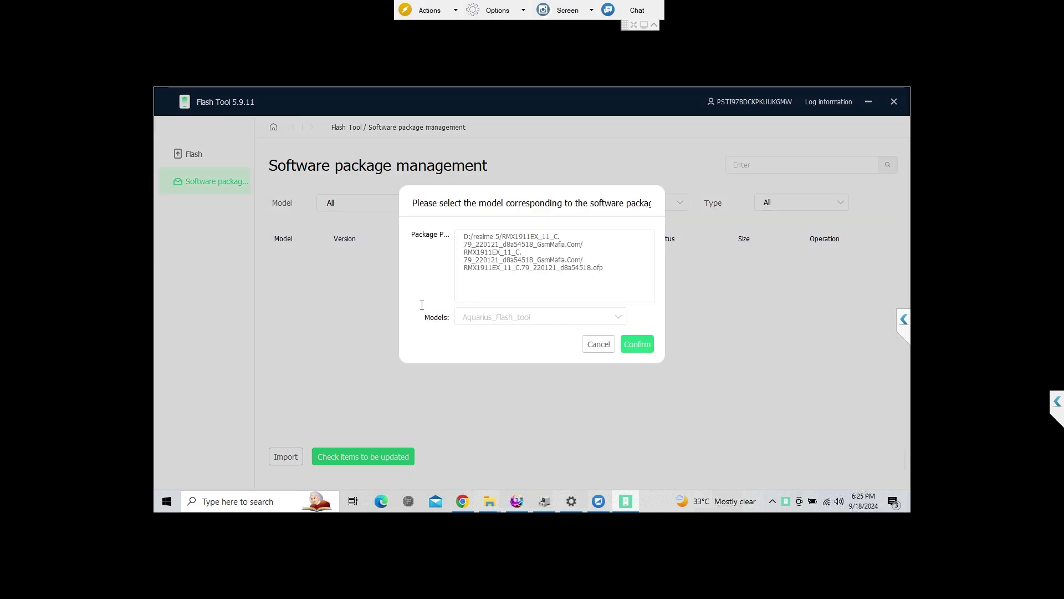
left_click(480, 351)
left_click(645, 349)
- Start flashing the imported RMX1911EX package and write "connect fast" in the Run box as a message to the remote side
left_click(844, 266)
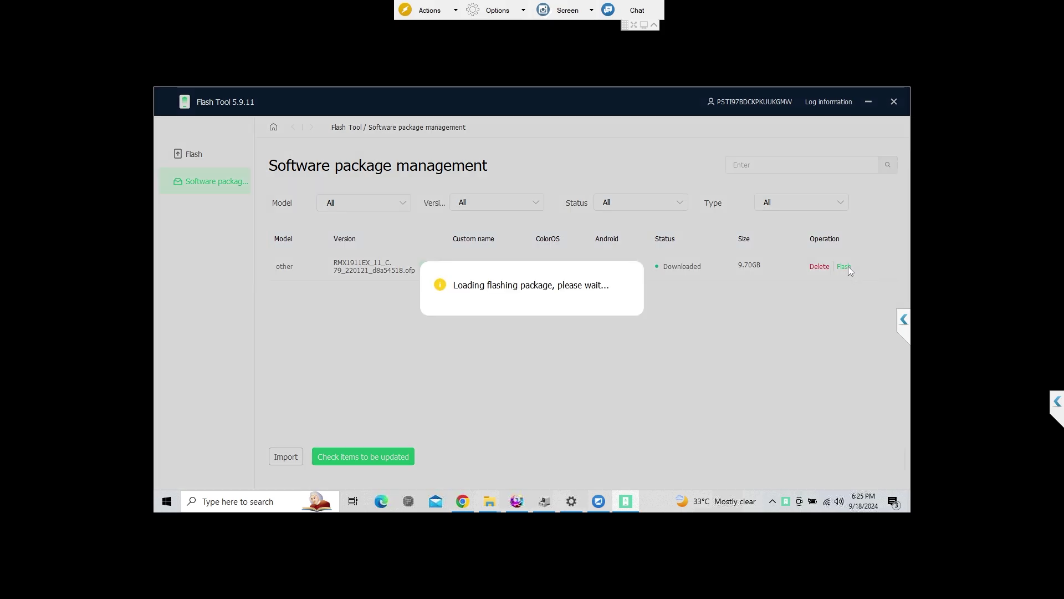
left_click(804, 172)
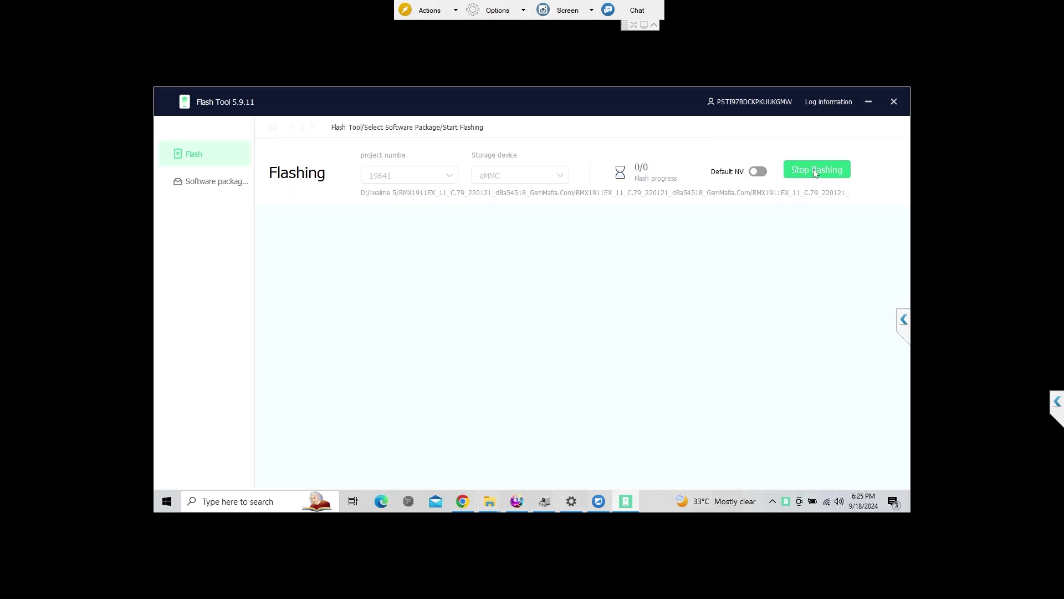
key("super+r")
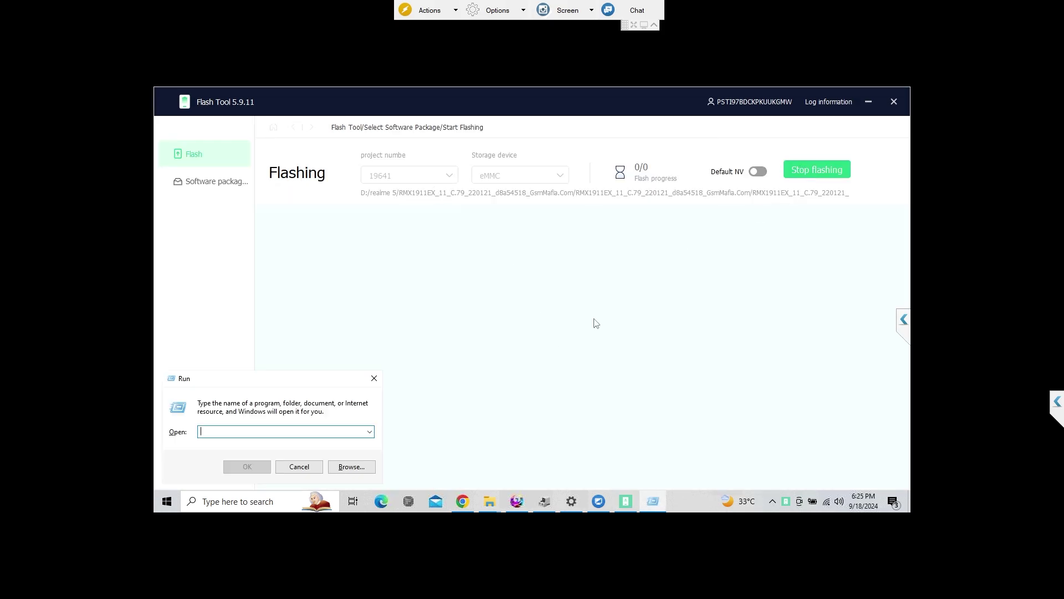
type("connect fast")
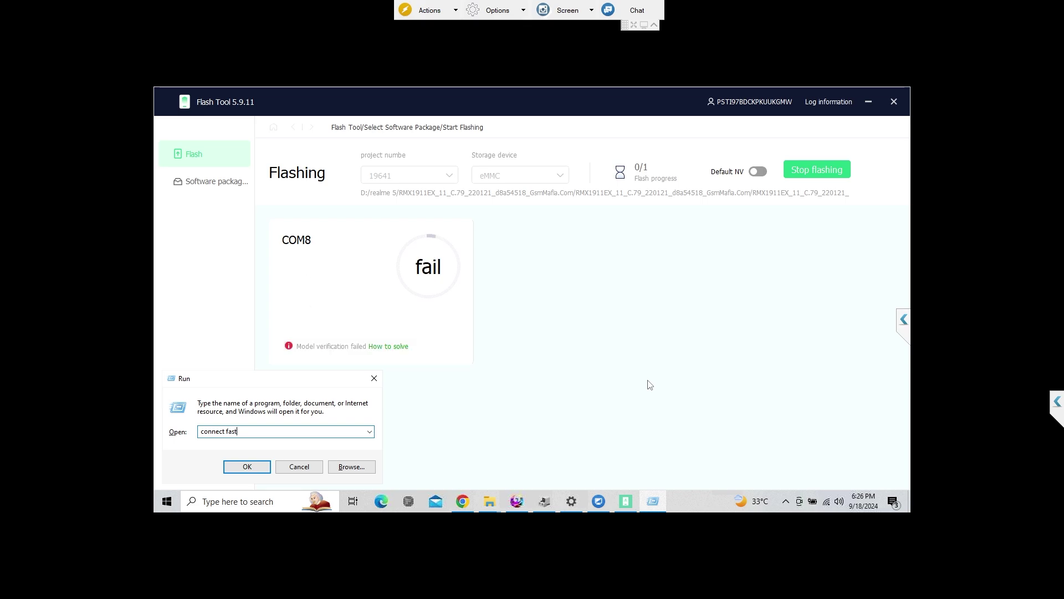
- Check the suggested fix for the COM8 error, then restart the flash with project number 19631
left_click(403, 347)
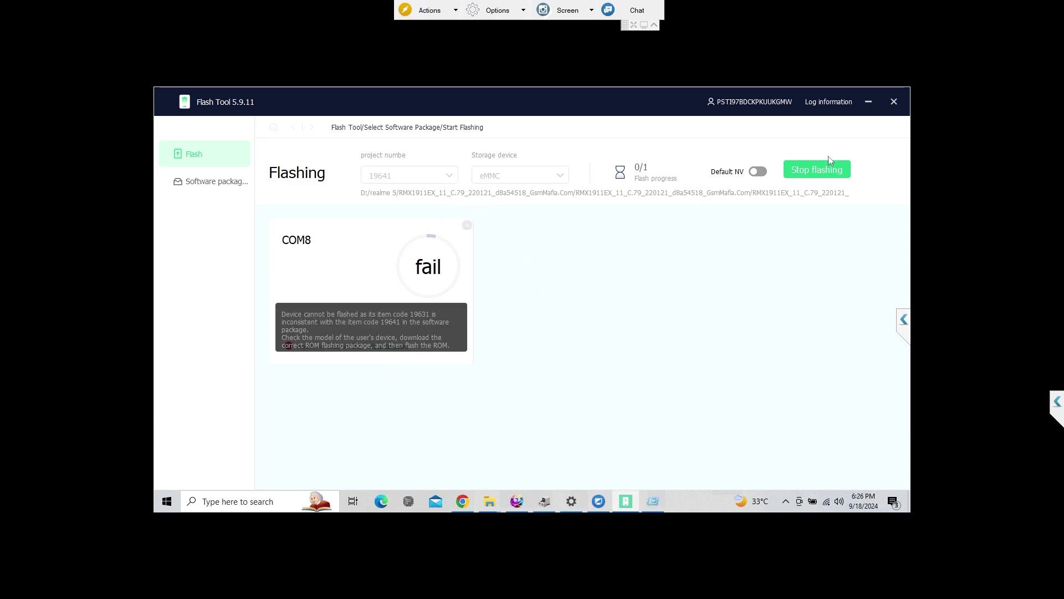
left_click(793, 176)
left_click(468, 225)
left_click(445, 178)
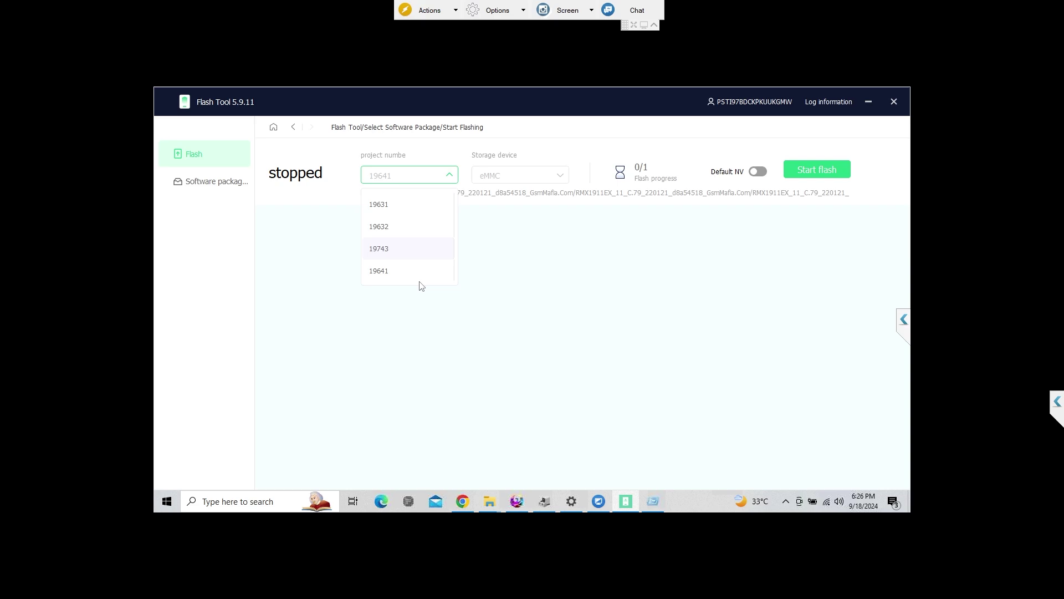
left_click(396, 209)
left_click(799, 172)
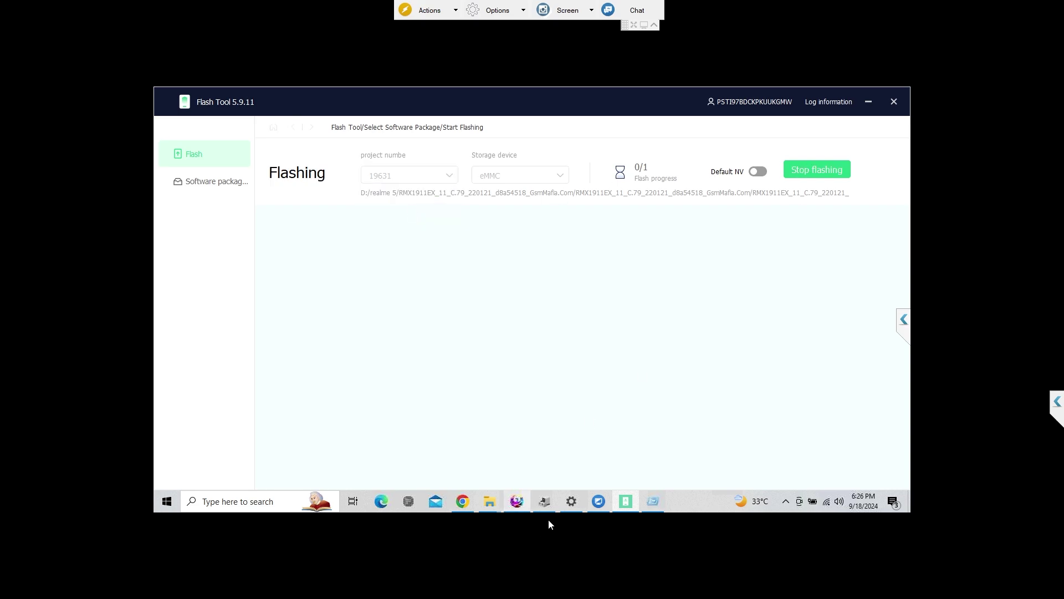
- Replace the message in the Run box with "reconnect fast"
left_click(653, 501)
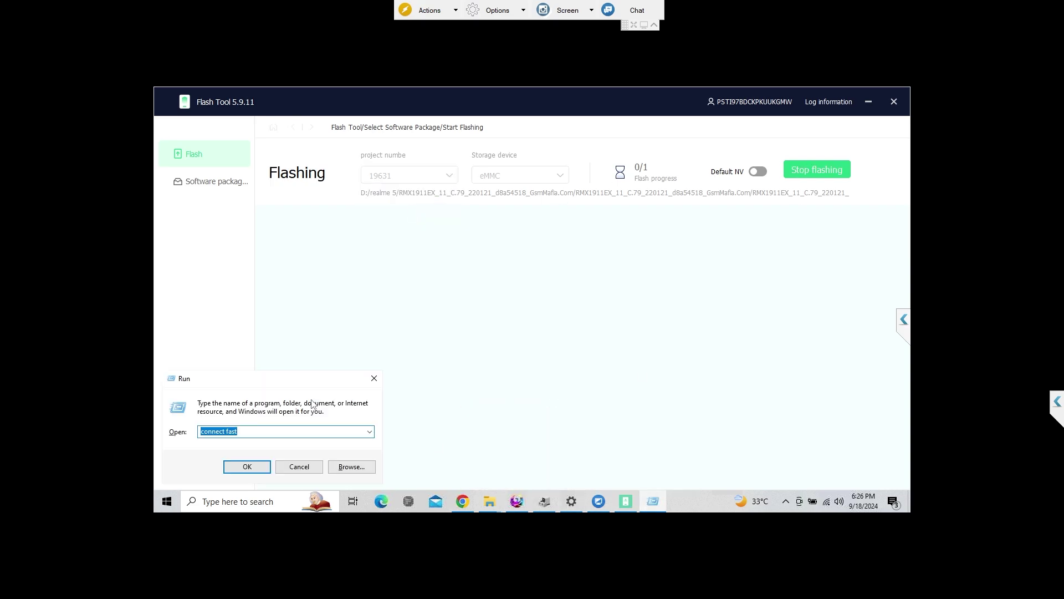
type("reconnect fast")
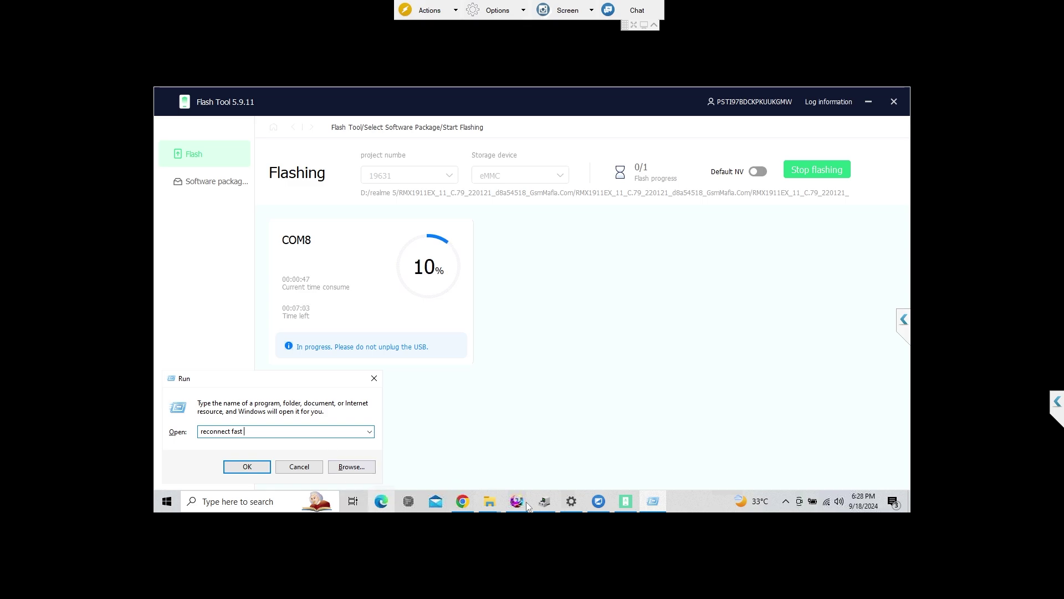
- Move the Phoenix Service Tool taskbar entry behind the other running apps and check its Realme login log
left_click_drag(516, 502, 677, 506)
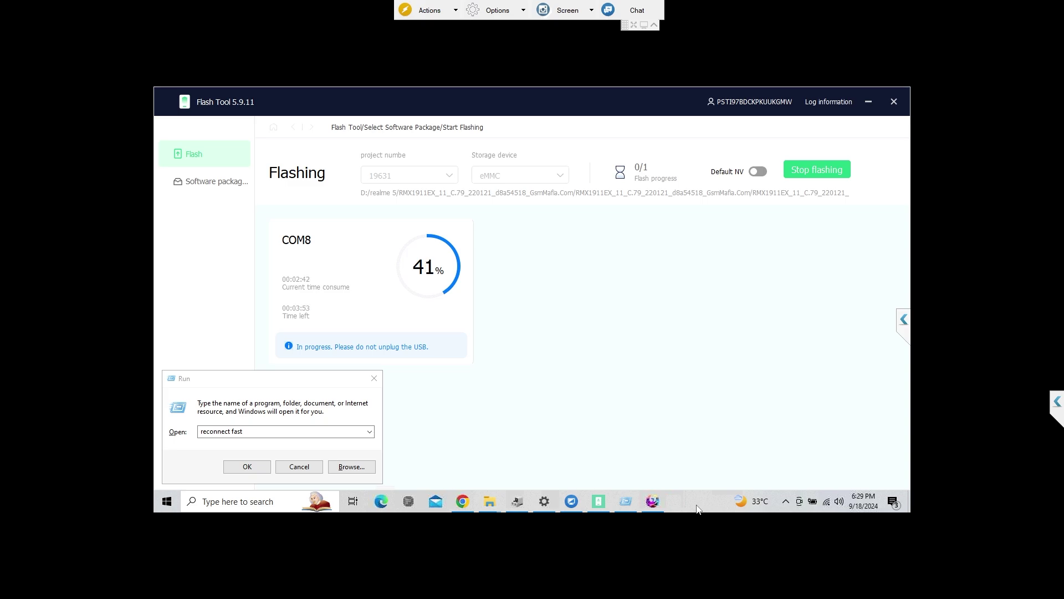
left_click(653, 501)
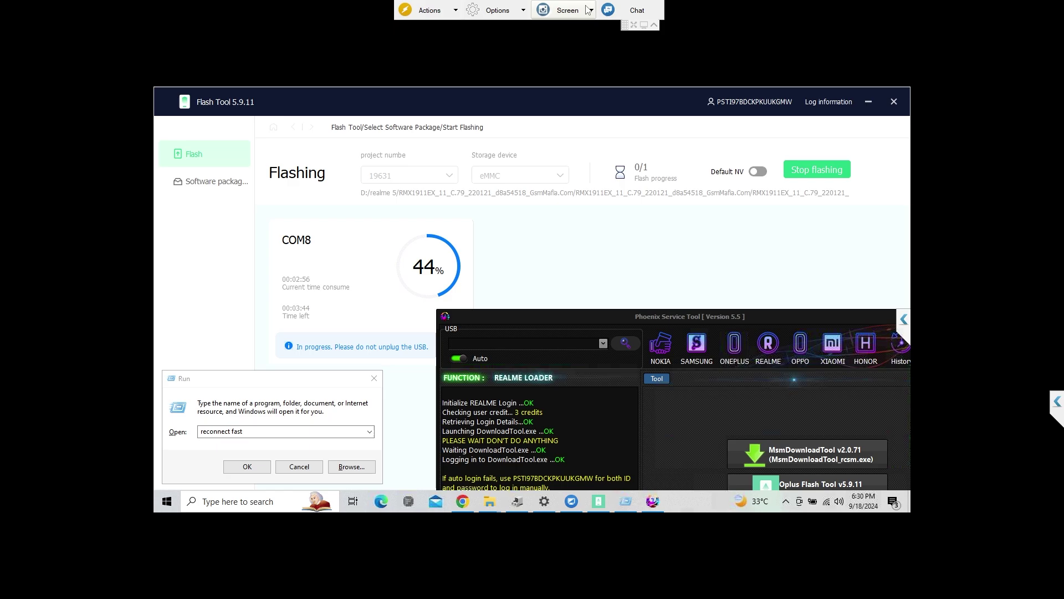
left_click(829, 289)
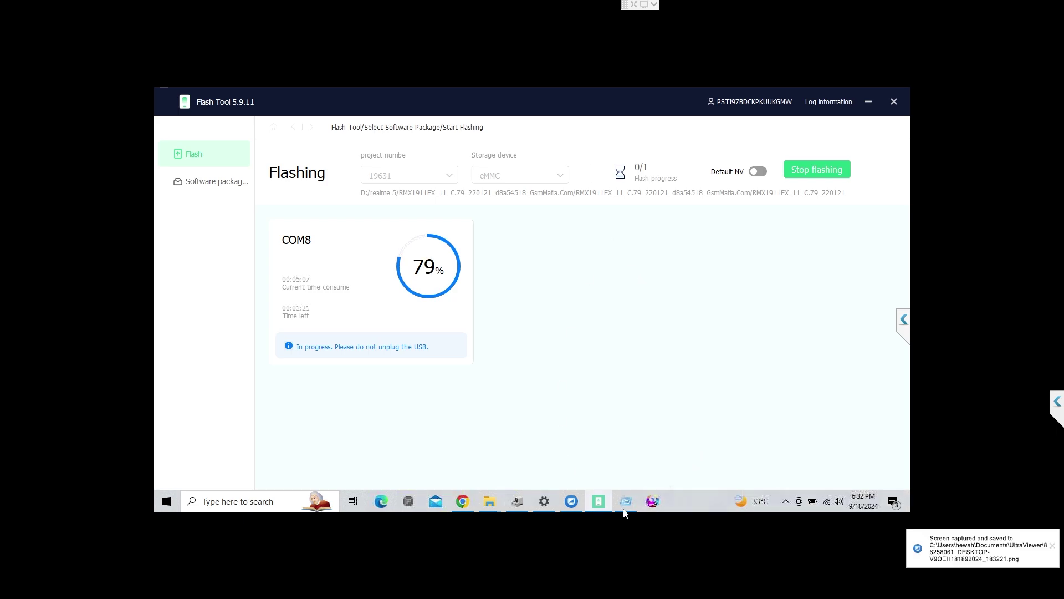
- Bring up Device Manager on the remote computer
left_click(512, 501)
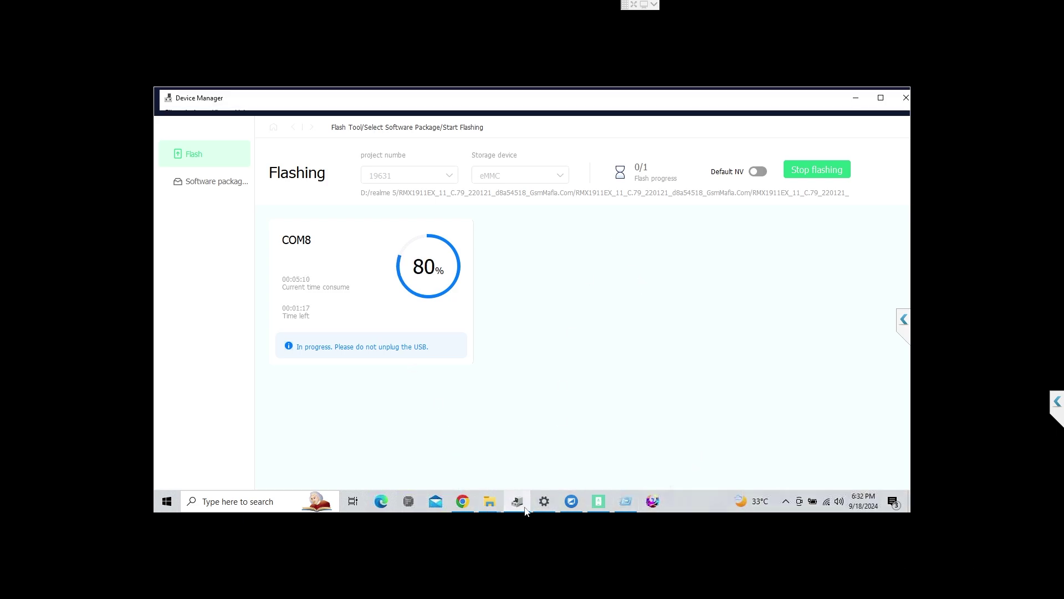